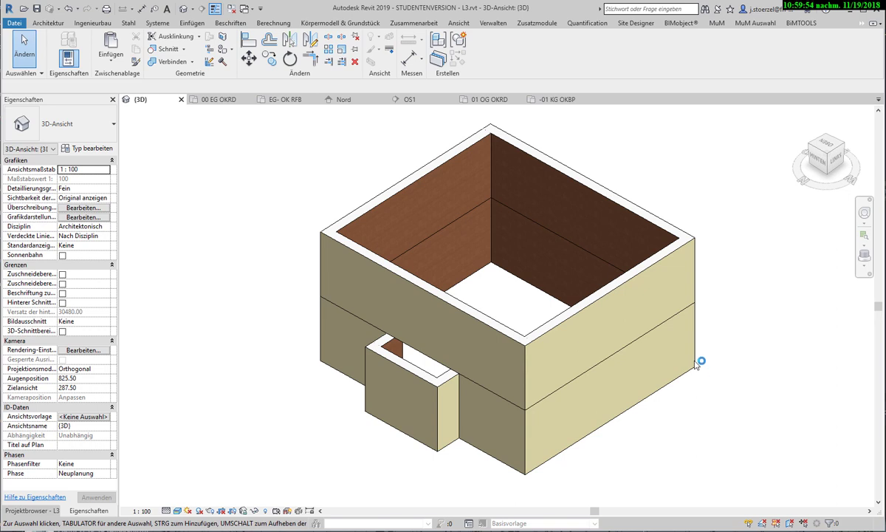
Step: Select the chain of eight connected ground-floor walls and copy them to the clipboard
scroll(692, 365, "down", 2)
scroll(694, 370, "down", 2)
scroll(705, 424, "up", 2)
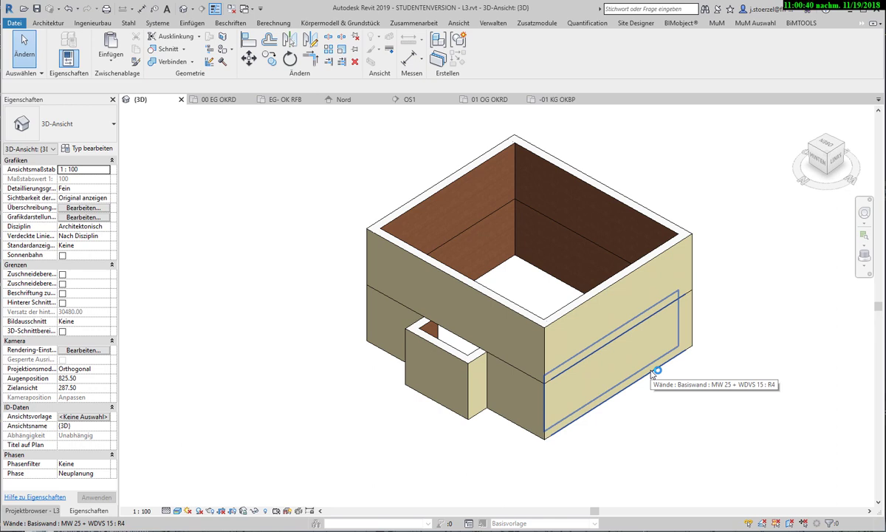
key("Tab")
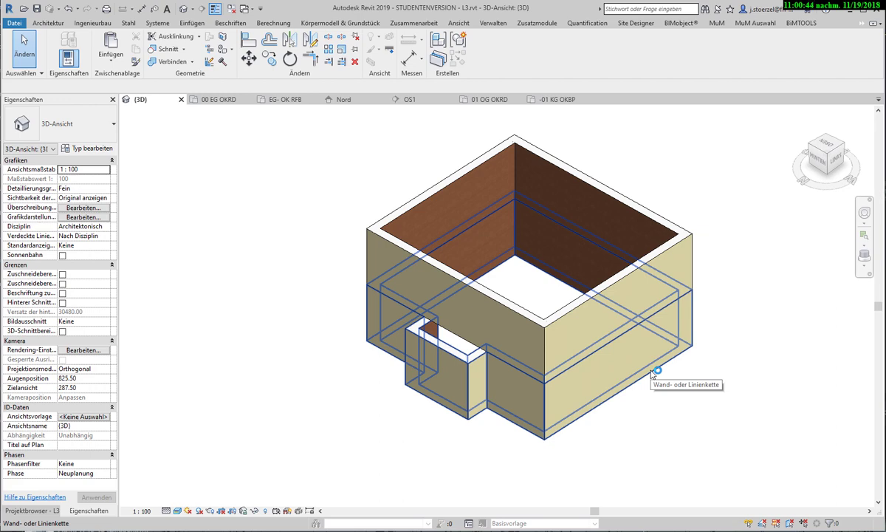
left_click(653, 373)
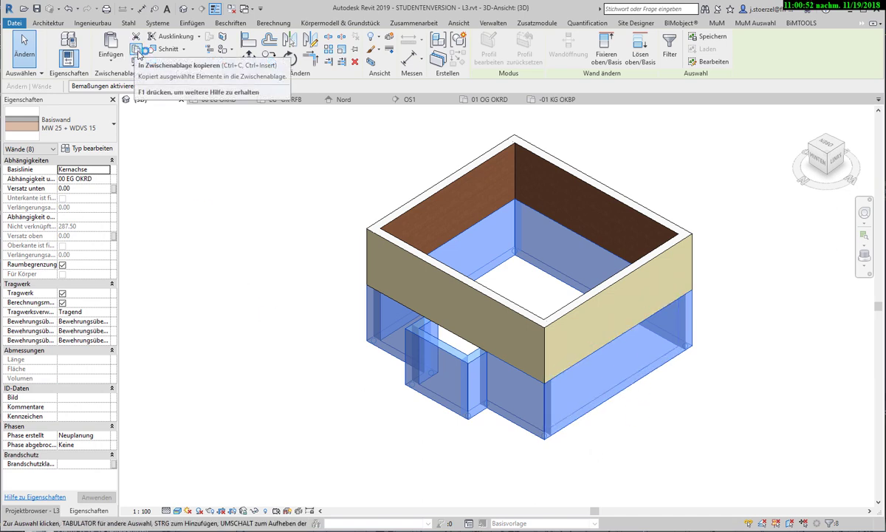
left_click(137, 49)
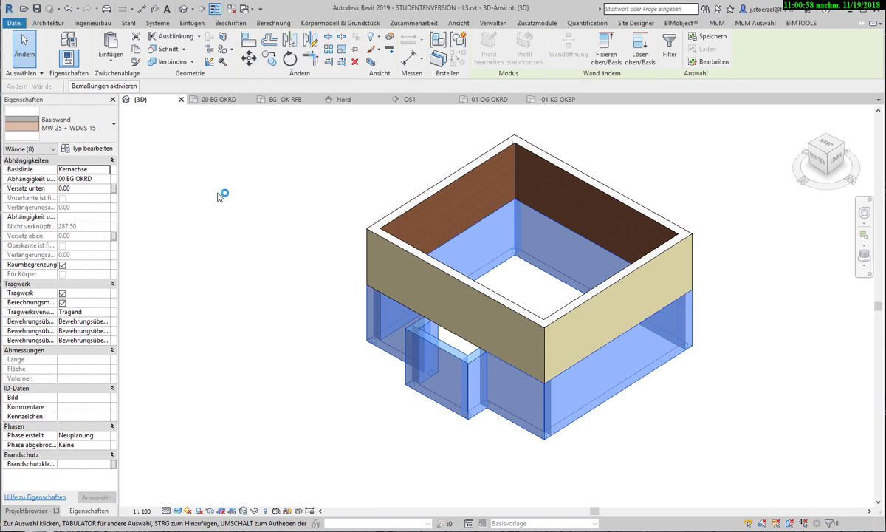
left_click(110, 62)
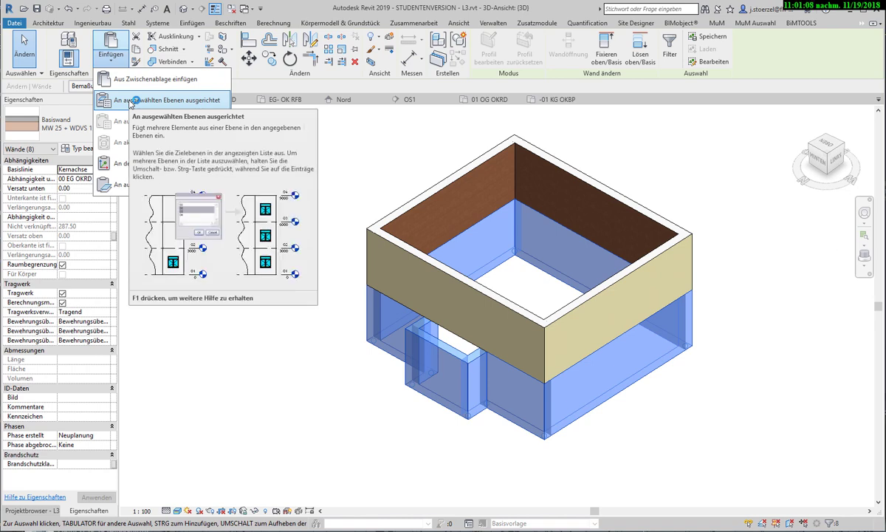
Step: Paste the eight walls aligned to the selected level -01 KG OKBP
left_click(131, 102)
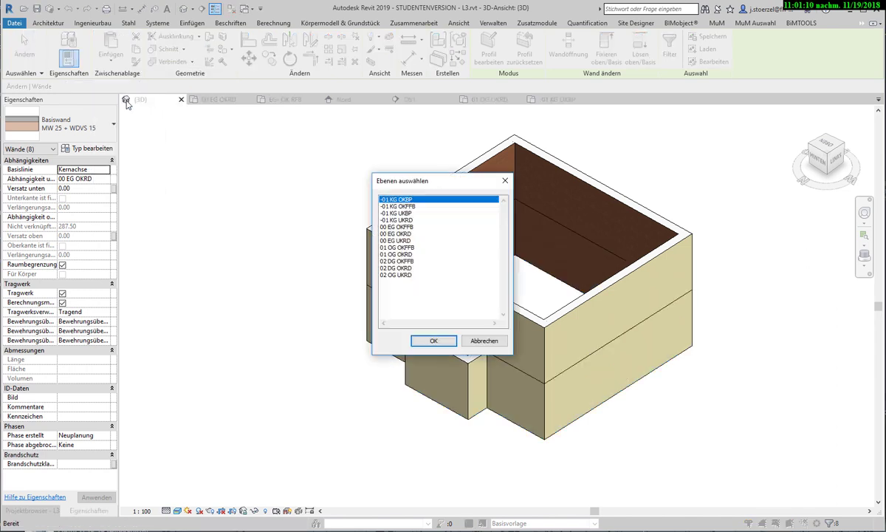
left_click_drag(426, 180, 236, 161)
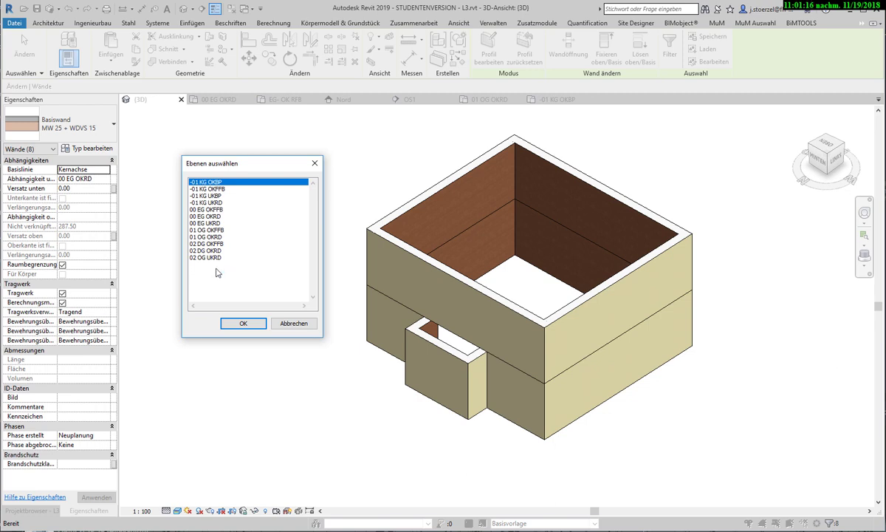
left_click(204, 195)
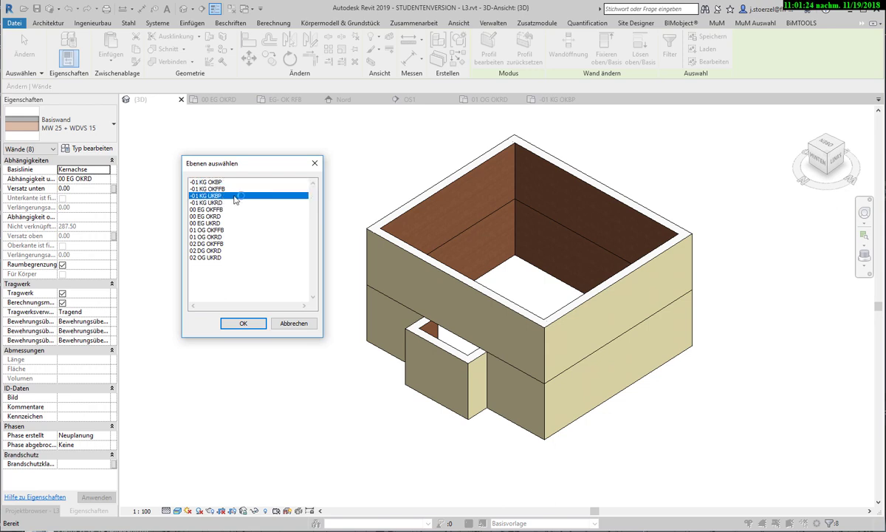
left_click(214, 181)
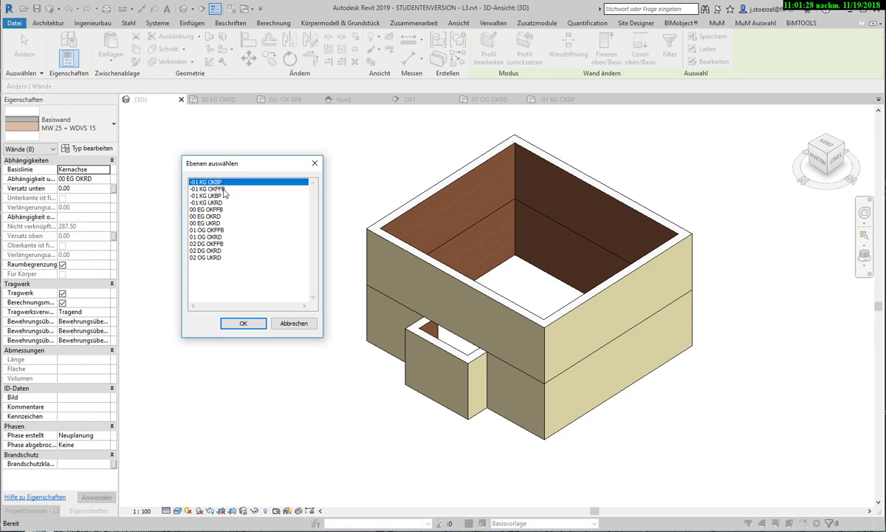
left_click(224, 190)
left_click(244, 325)
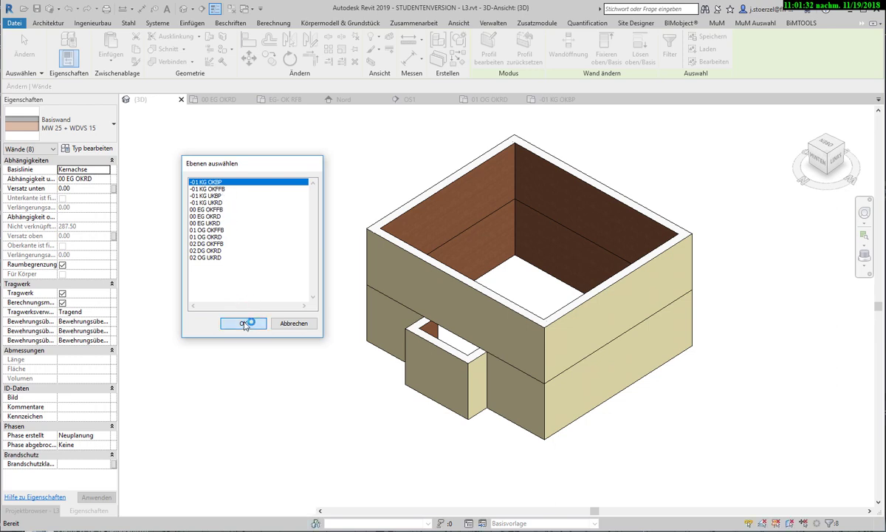
left_click(486, 473)
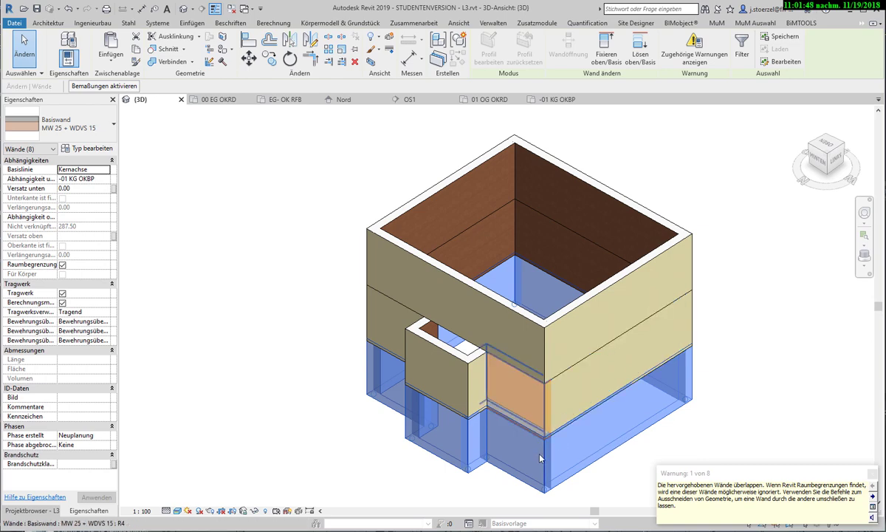
scroll(558, 440, "up", 3)
scroll(559, 442, "up", 3)
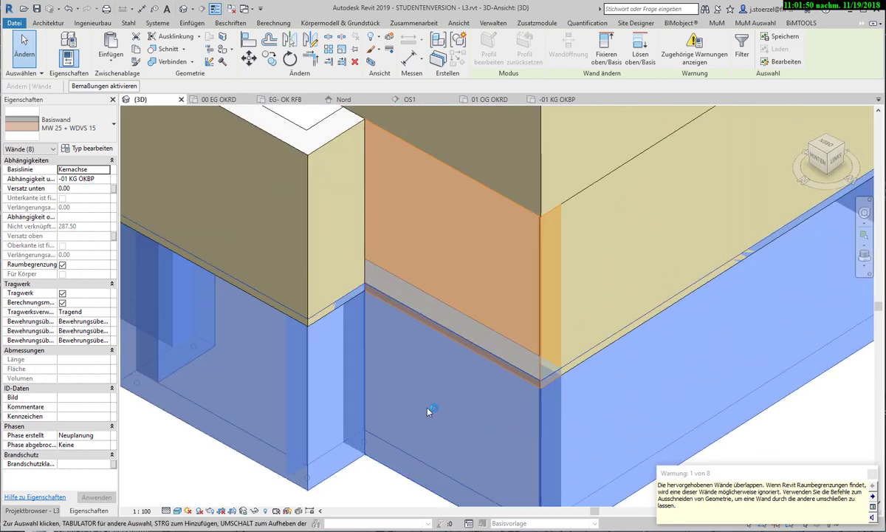
scroll(417, 410, "down", 3)
scroll(417, 410, "up", 3)
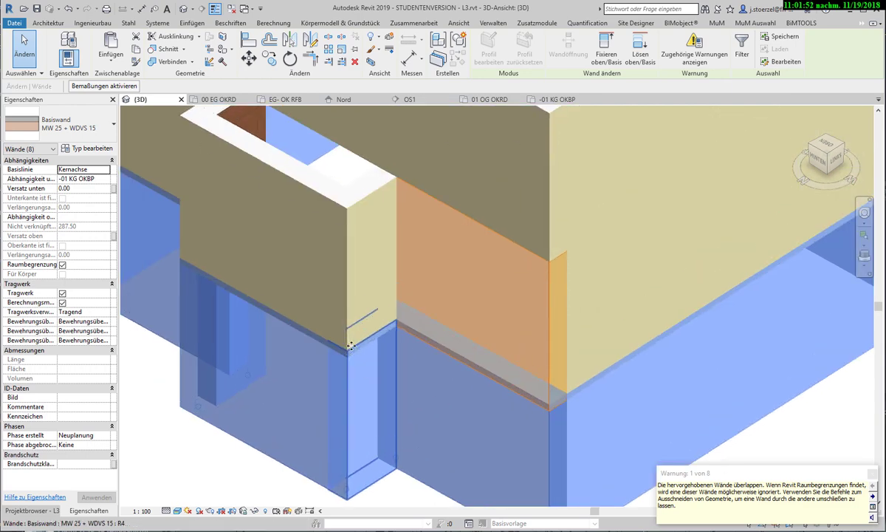
scroll(376, 362, "up", 3)
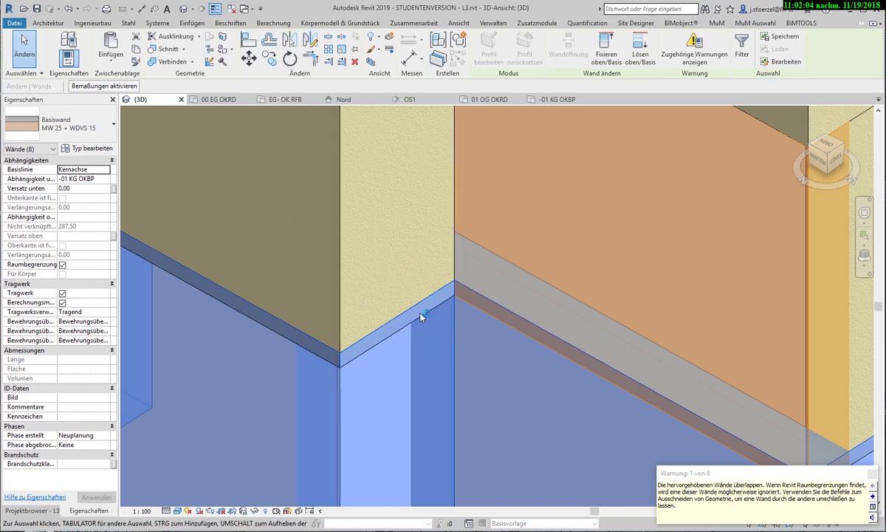
scroll(432, 367, "down", 3)
scroll(432, 370, "down", 2)
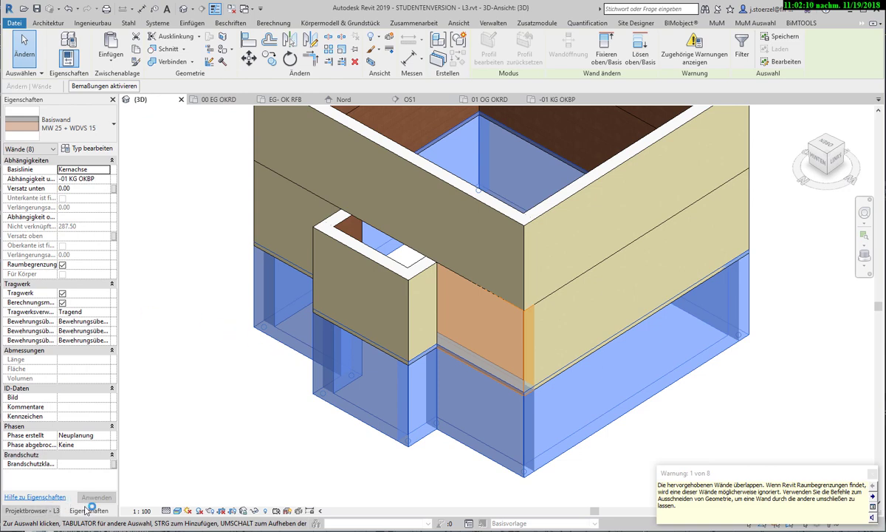
Step: Open section QS2 from the Project Browser and pan down to the basement wall
left_click(33, 510)
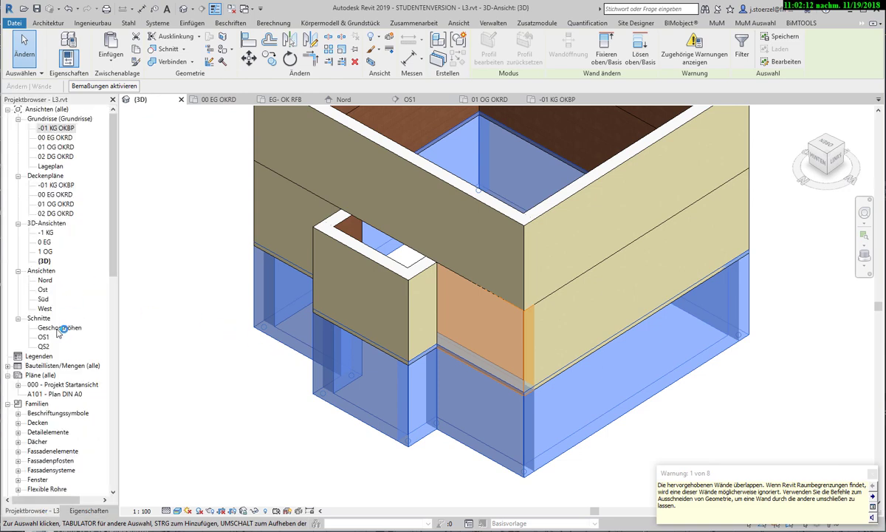
double_click(44, 346)
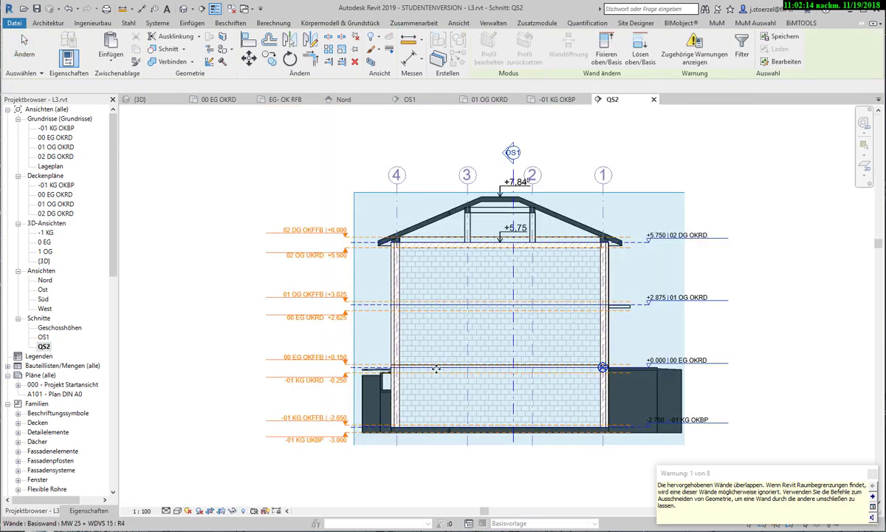
left_click(437, 368)
scroll(414, 370, "up", 5)
scroll(397, 340, "up", 3)
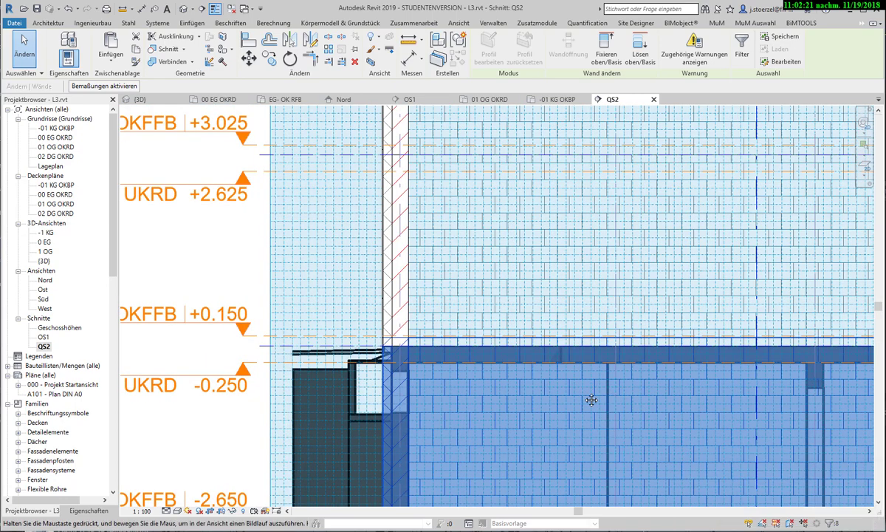
middle_click_drag(387, 297, 251, 326)
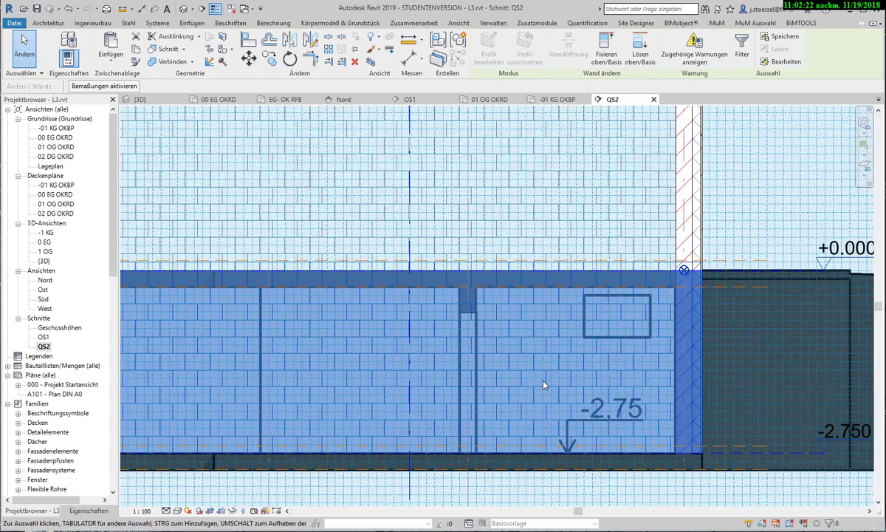
Step: Select the basement wall in QS2 and bring its level labels into view
key("Delete")
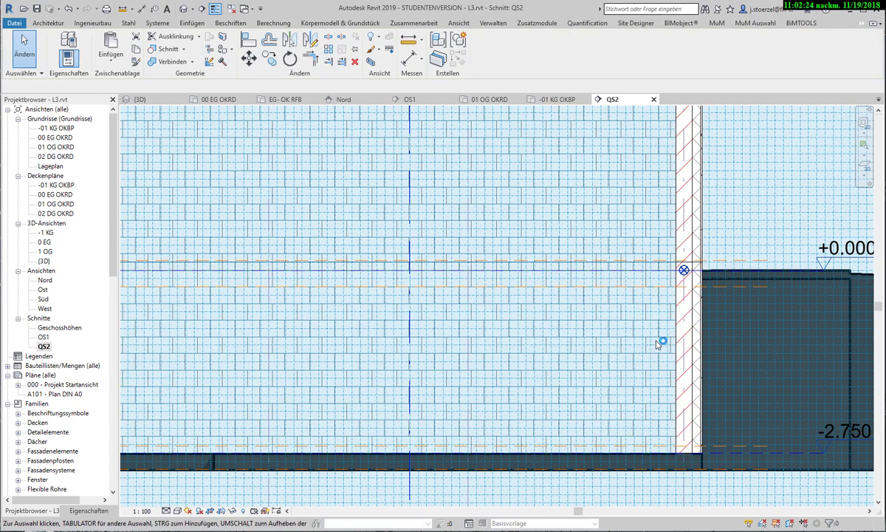
left_click(679, 334)
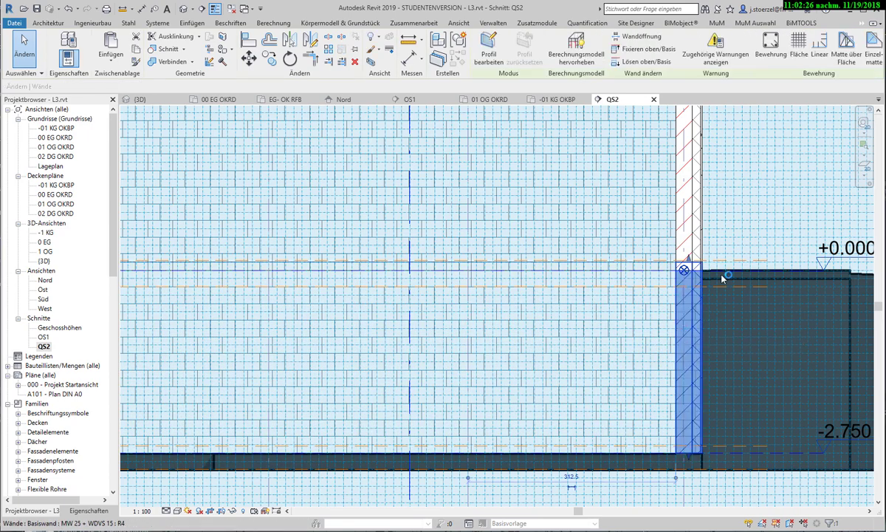
scroll(693, 263, "up", 4)
scroll(673, 256, "up", 1)
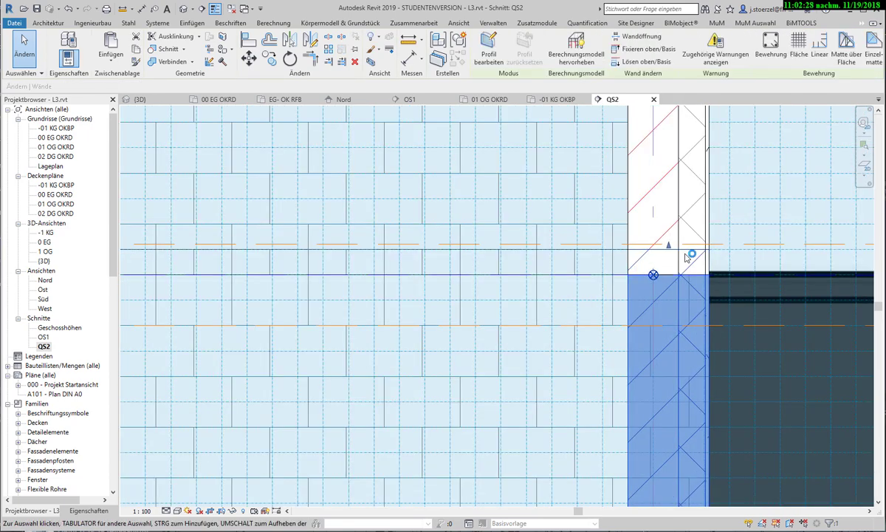
scroll(686, 255, "down", 3)
scroll(702, 258, "down", 2)
middle_click_drag(715, 264, 607, 264)
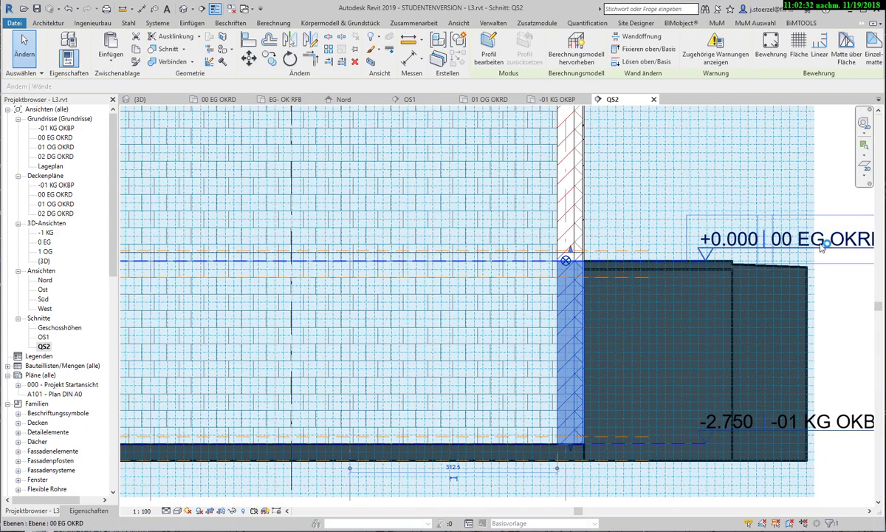
scroll(822, 249, "down", 1)
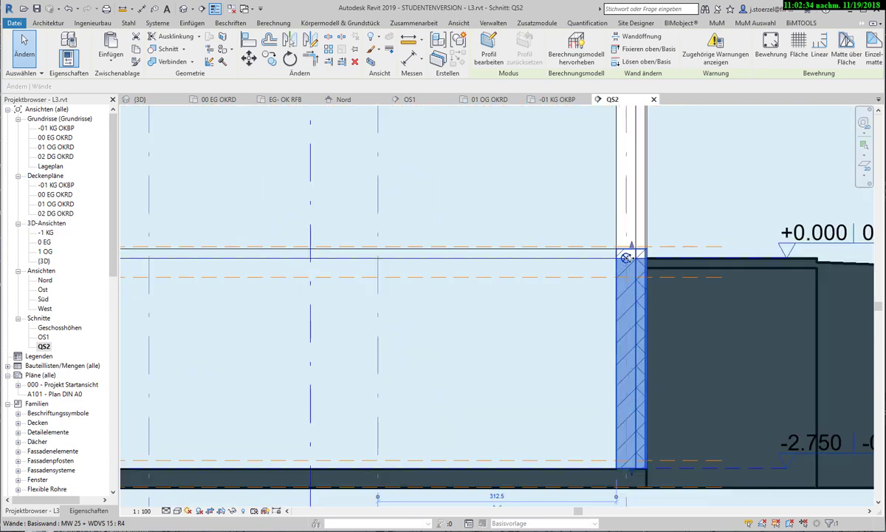
scroll(626, 257, "down", 1)
middle_click_drag(508, 291, 408, 275)
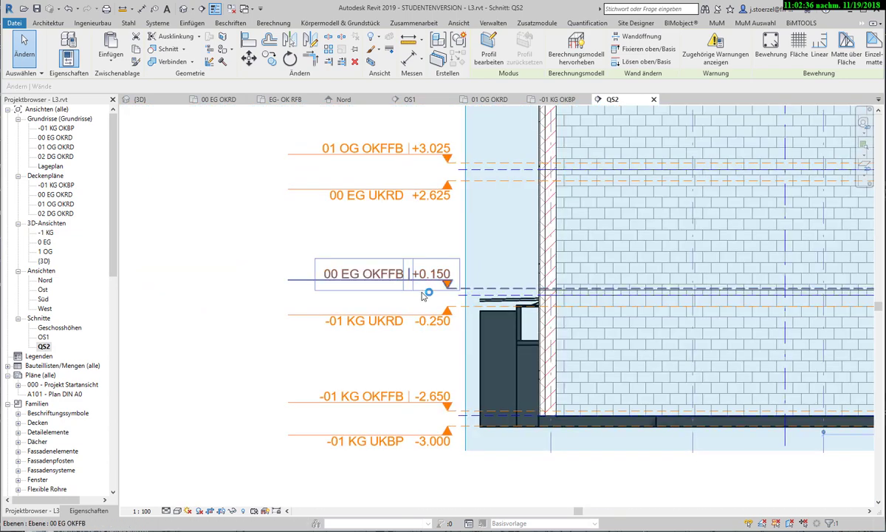
scroll(443, 292, "up", 2)
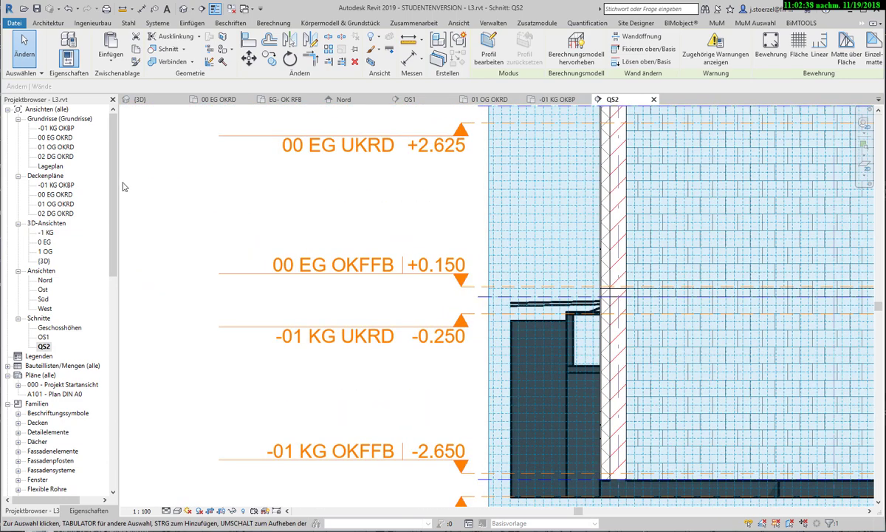
Step: Review the wall's properties against level 02 OG UKRD, then return to the 3D view
left_click(88, 510)
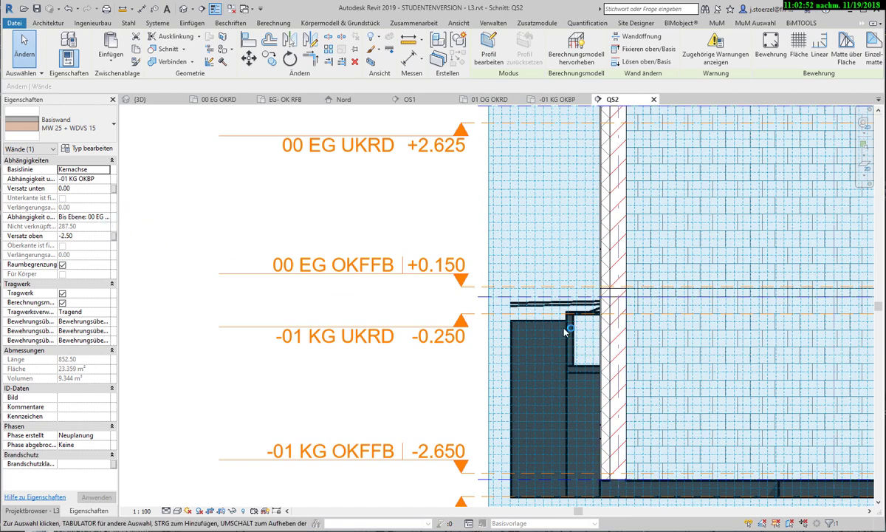
scroll(594, 347, "down", 2)
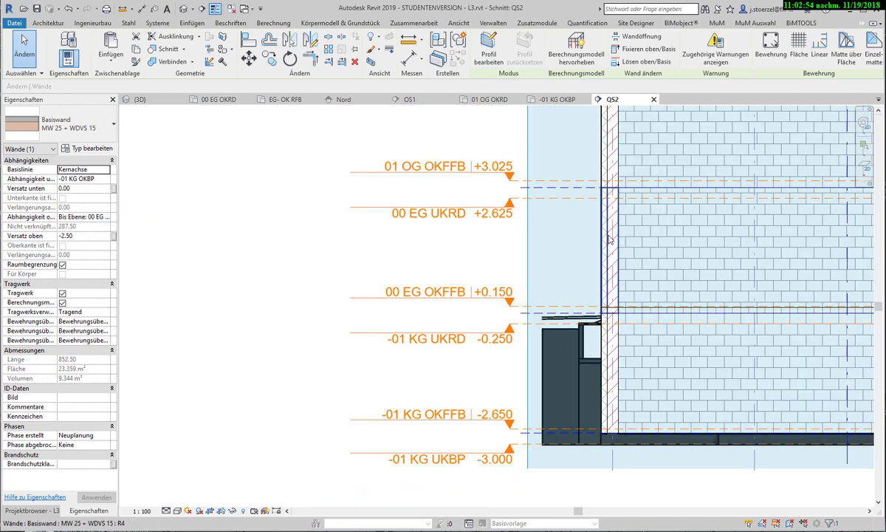
scroll(511, 222, "down", 2)
scroll(515, 264, "down", 1)
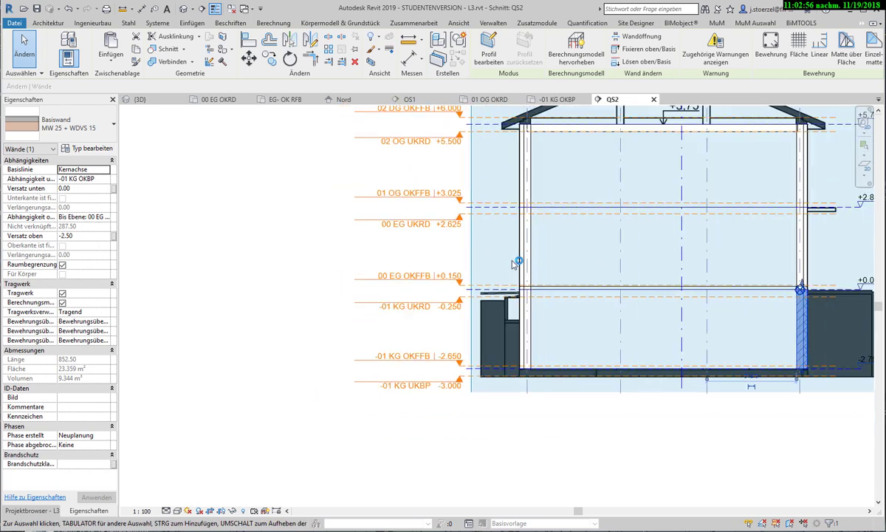
left_click(413, 138)
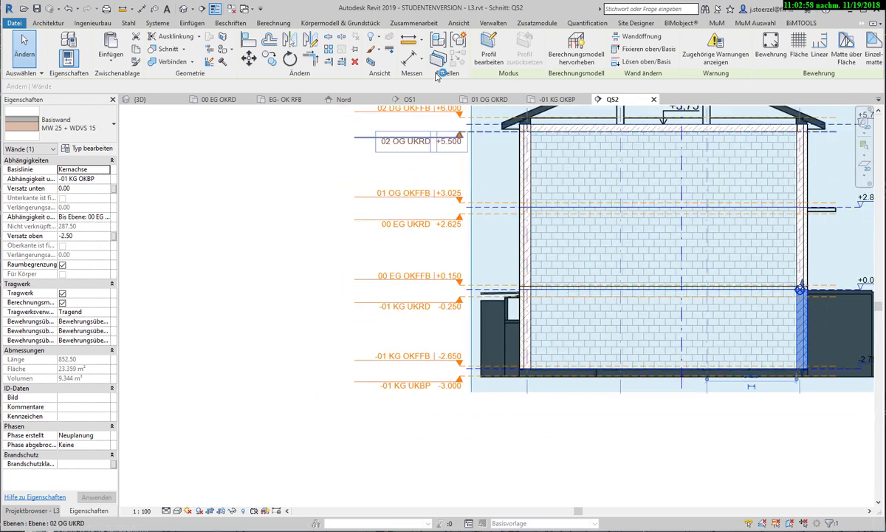
left_click(181, 9)
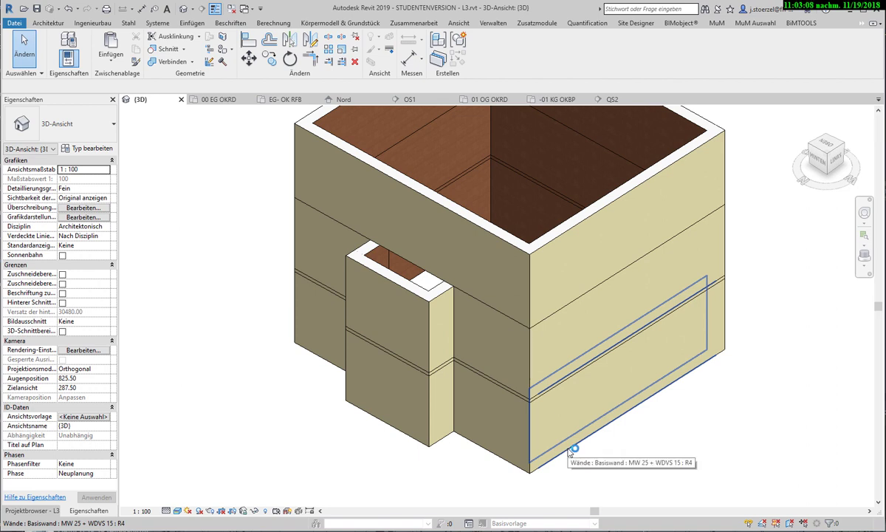
Step: Select the eight basement walls and constrain their tops to level 00 EG OKRD with top offset 0
key("Tab")
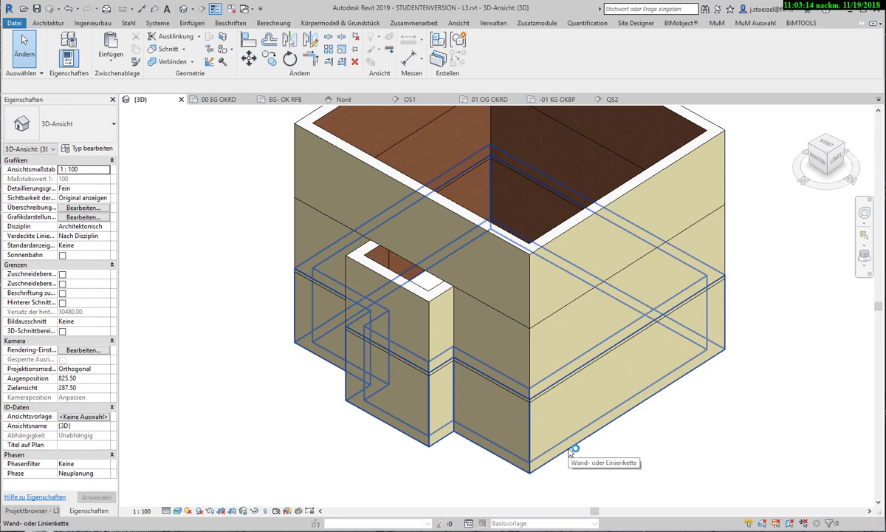
left_click(571, 450)
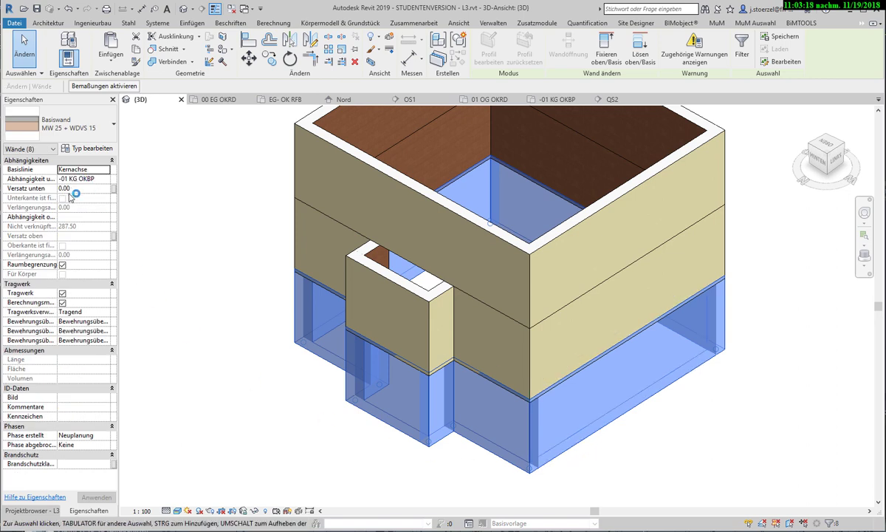
left_click(73, 217)
left_click(106, 218)
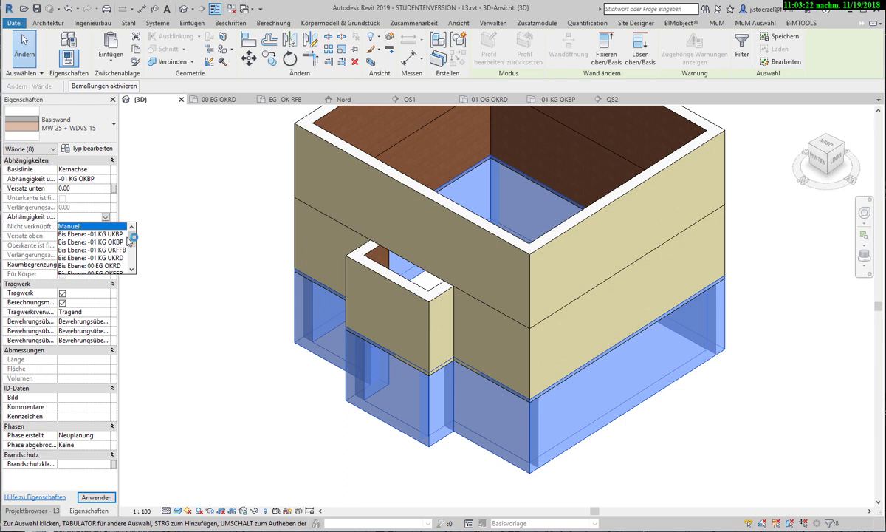
left_click_drag(130, 239, 130, 247)
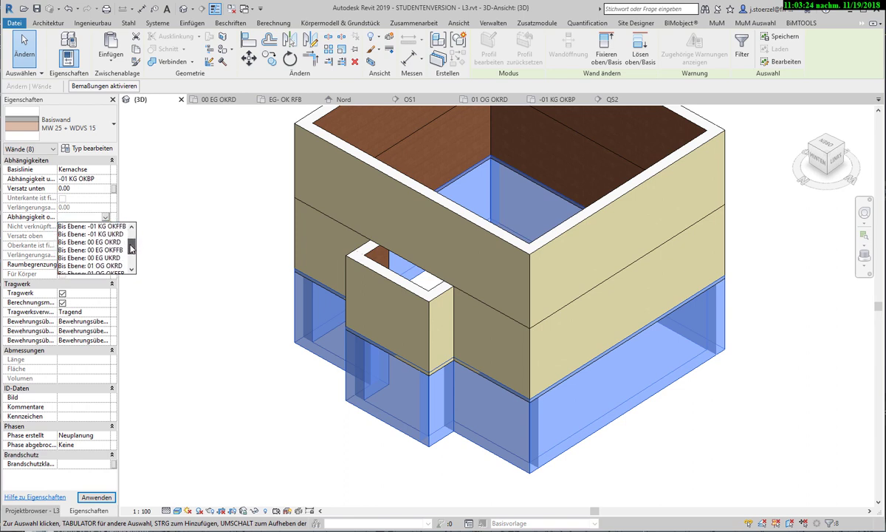
left_click(114, 242)
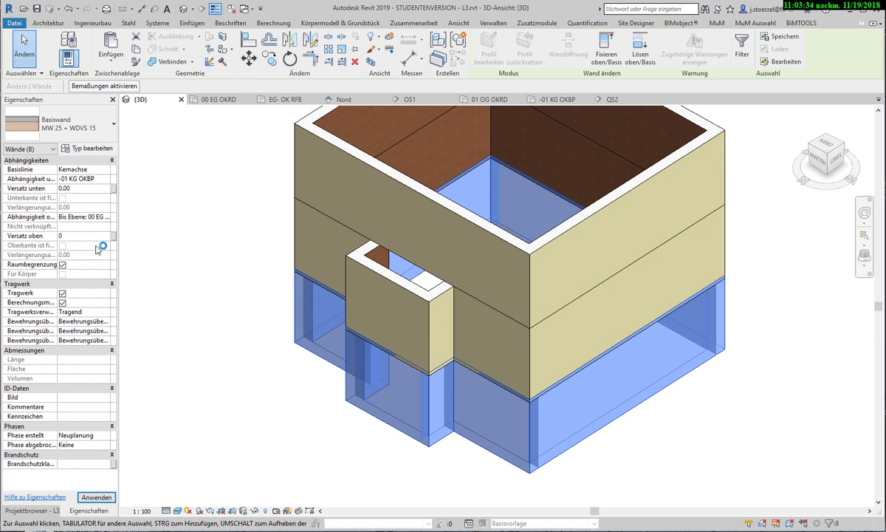
left_click(97, 497)
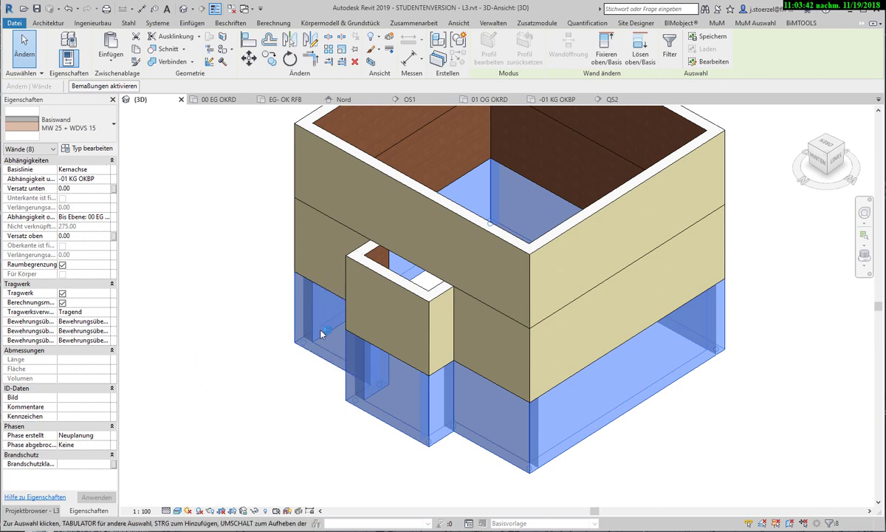
Step: Change the selected basement walls to wall type STB 25 WD 10
left_click(89, 123)
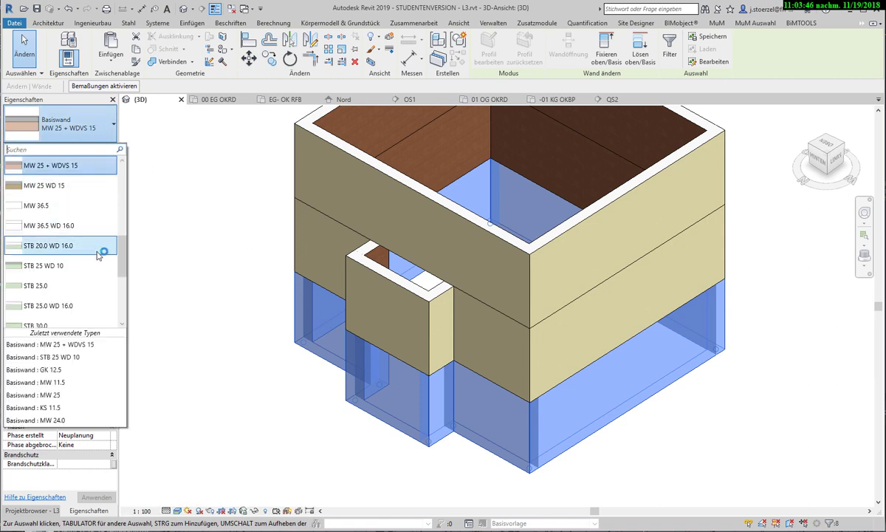
left_click(53, 268)
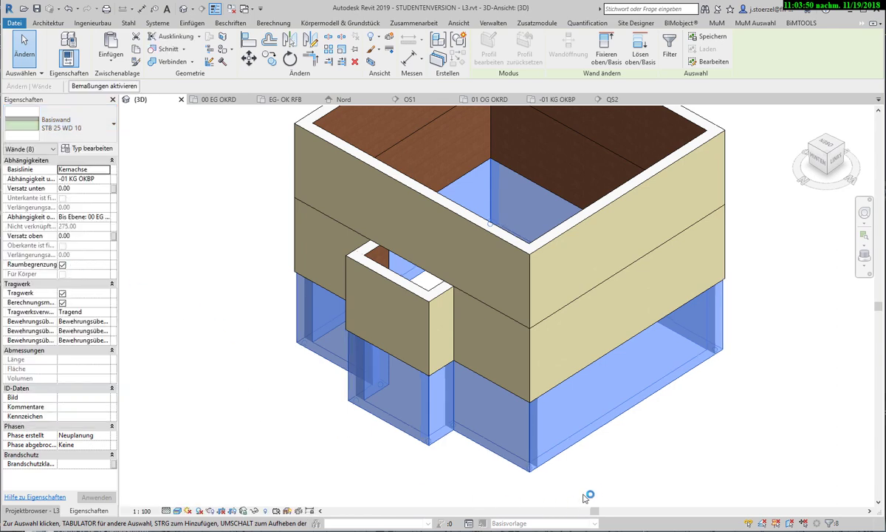
middle_click_drag(625, 474, 550, 496)
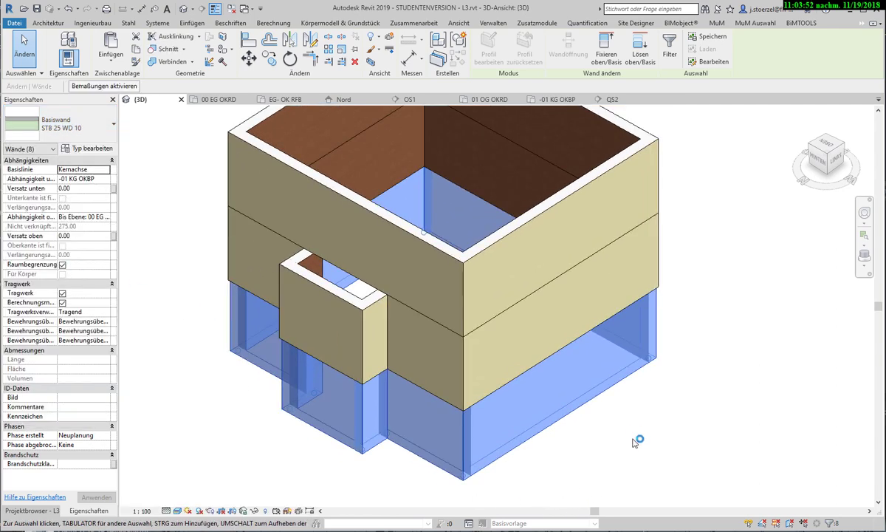
middle_click_drag(618, 467, 482, 495, "shift")
left_click(649, 386)
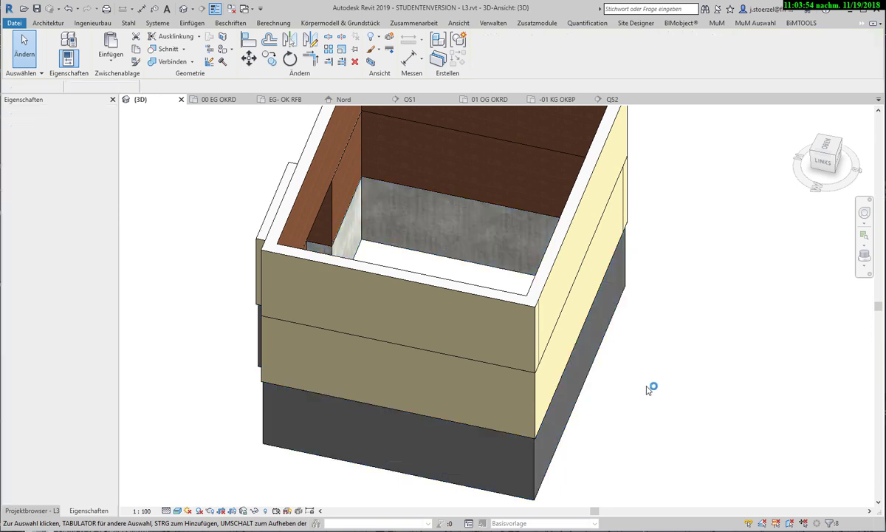
Step: Orbit and zoom the 3D view to inspect the concrete basement walls from the right
scroll(390, 196, "up", 3)
scroll(346, 174, "up", 2)
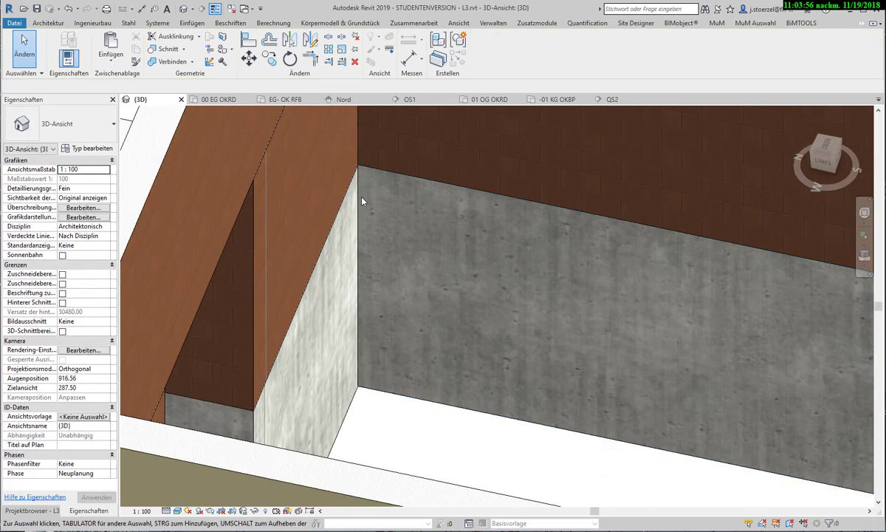
scroll(347, 311, "down", 1)
scroll(397, 316, "down", 1)
scroll(397, 316, "down", 3)
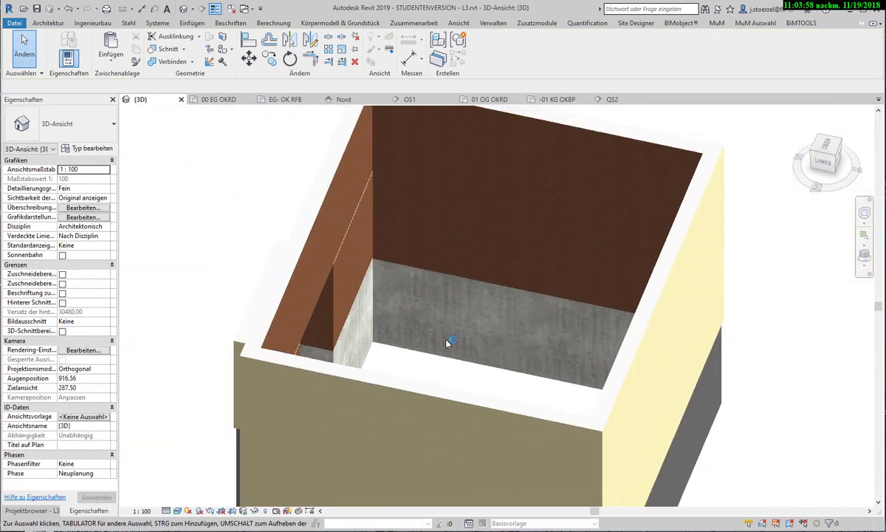
middle_click_drag(449, 340, 254, 370, "shift")
middle_click_drag(392, 370, 229, 352, "shift")
scroll(339, 322, "down", 2)
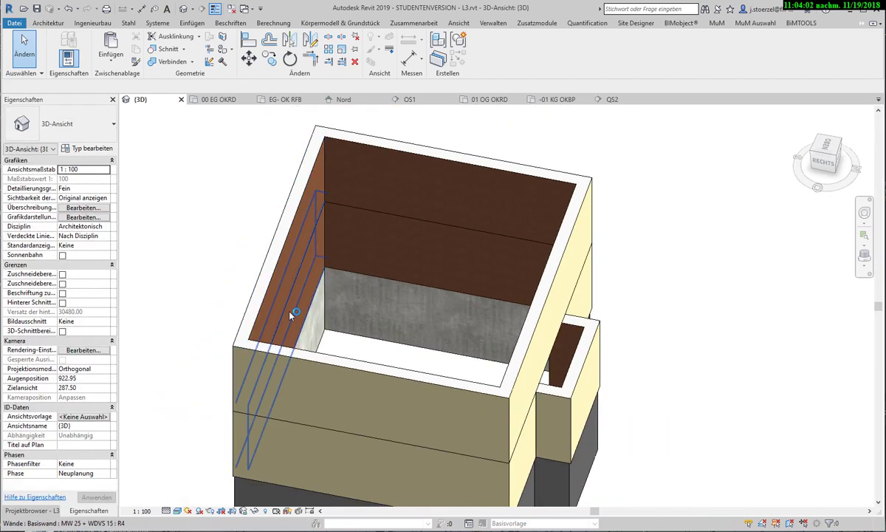
Step: Switch to section QS2 and zoom in on the concrete basement walls
left_click(612, 99)
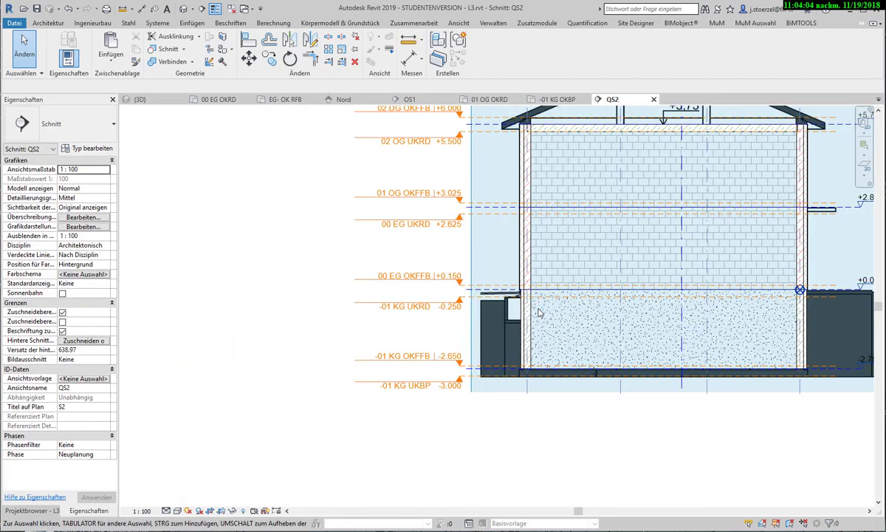
scroll(548, 301, "up", 2)
scroll(568, 289, "up", 2)
scroll(497, 267, "up", 2)
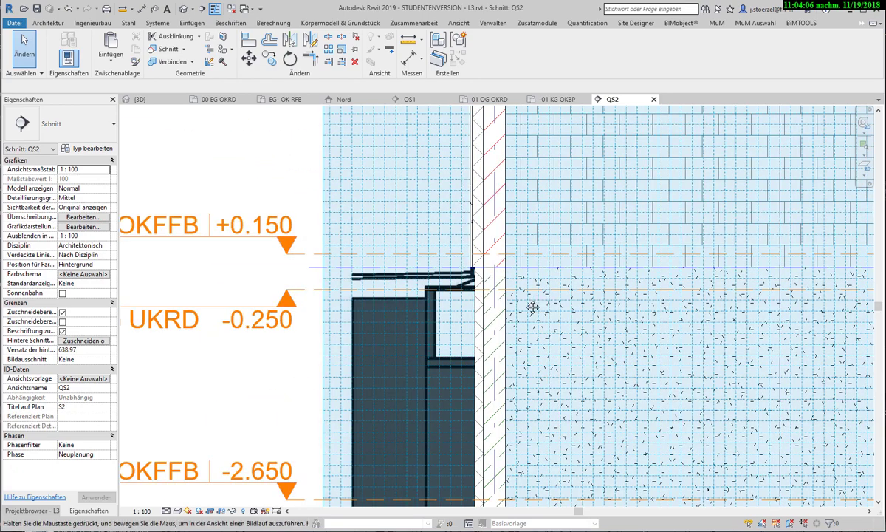
scroll(391, 290, "down", 2)
scroll(382, 293, "down", 2)
scroll(383, 293, "down", 2)
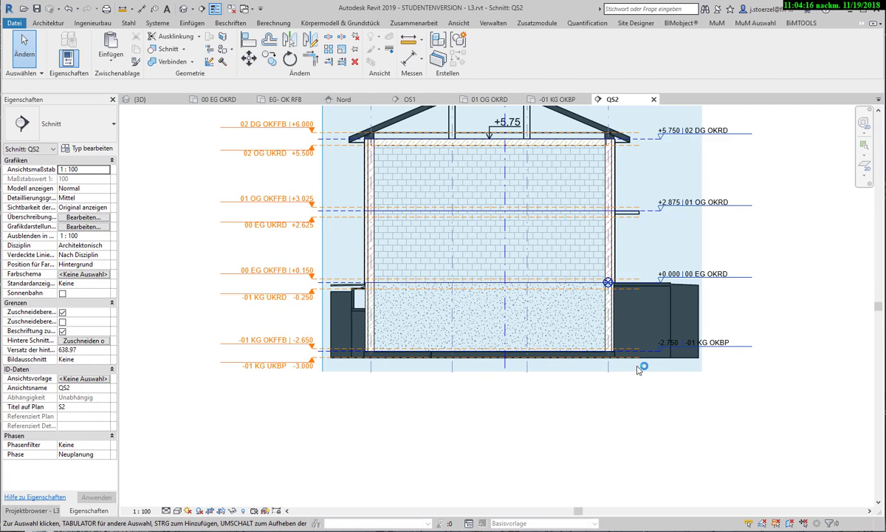
scroll(639, 369, "down", 1)
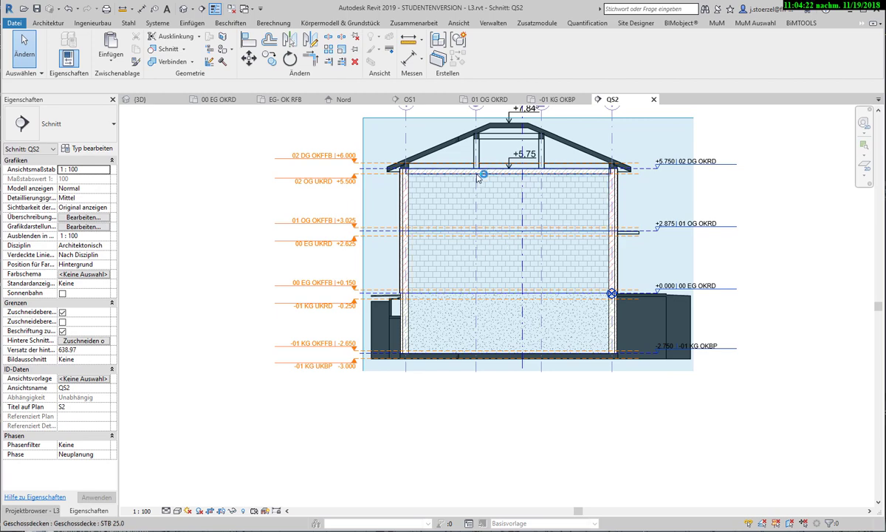
scroll(477, 177, "up", 1)
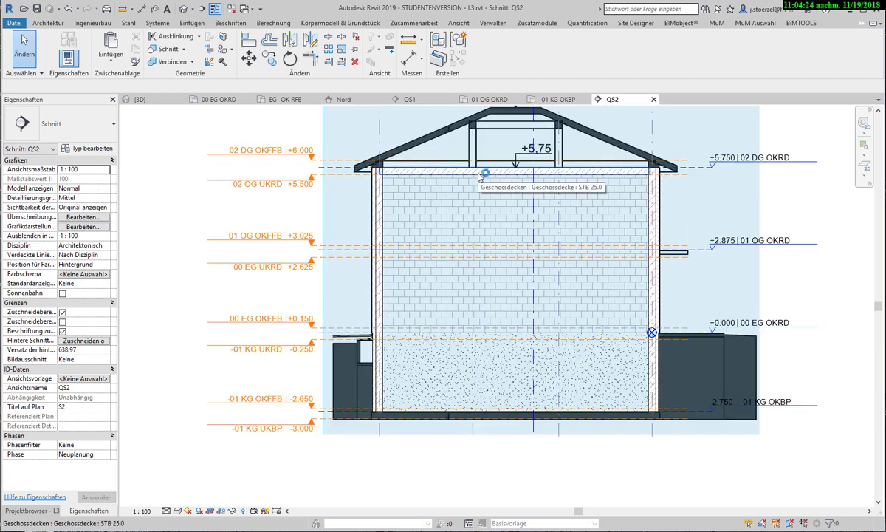
scroll(478, 177, "up", 1)
Step: Inspect the ceiling slab, then zoom around the section to review the walls below the ground floor
left_click(502, 172)
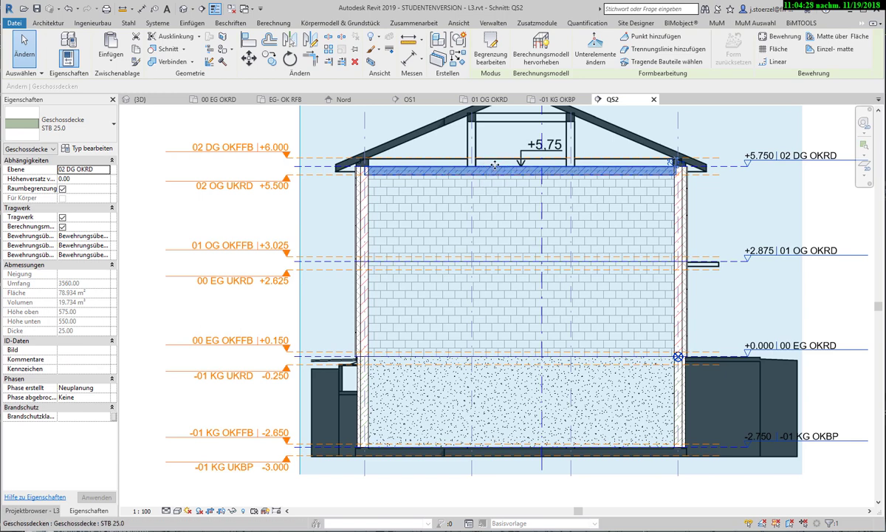
key("Escape")
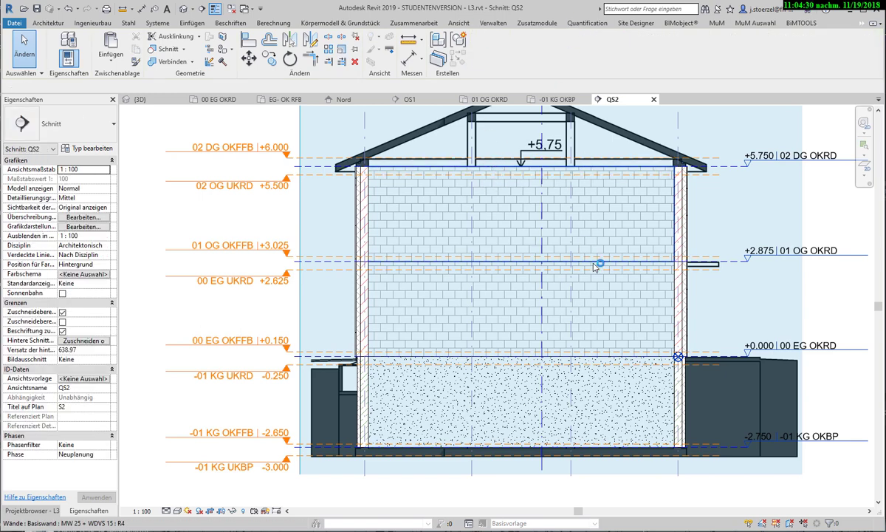
scroll(610, 317, "down", 1)
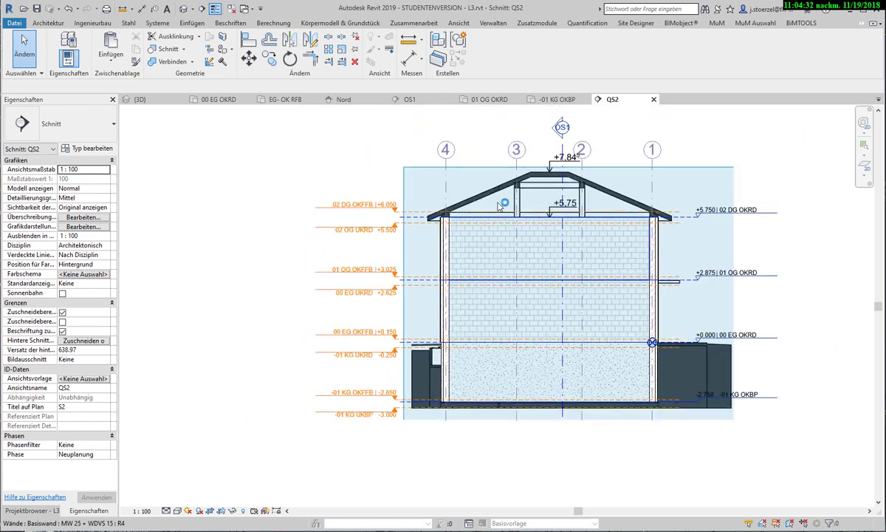
scroll(610, 317, "down", 1)
scroll(535, 282, "down", 1)
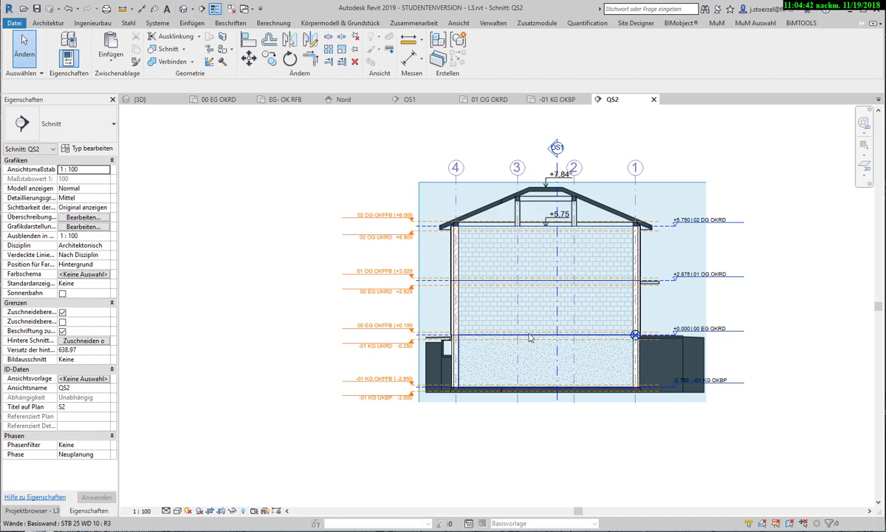
scroll(472, 283, "up", 1)
scroll(474, 283, "up", 1)
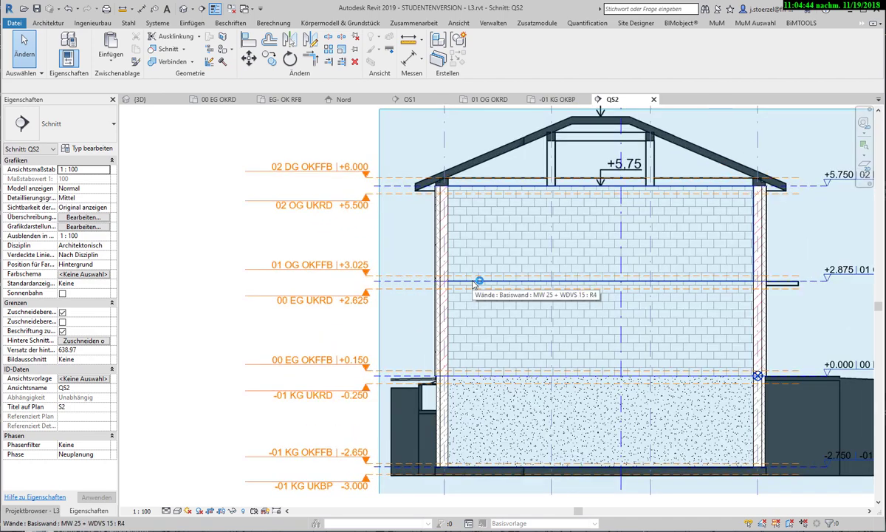